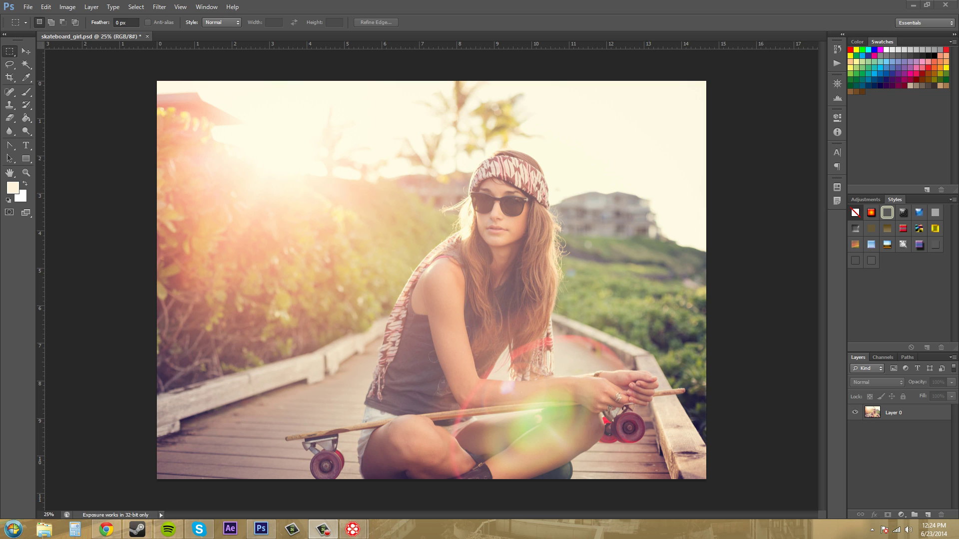
Open Edit > Preferences to the Cursors page and move the dialog slightly lower
{"action": "left_click", "coordinate": [46, 7]}
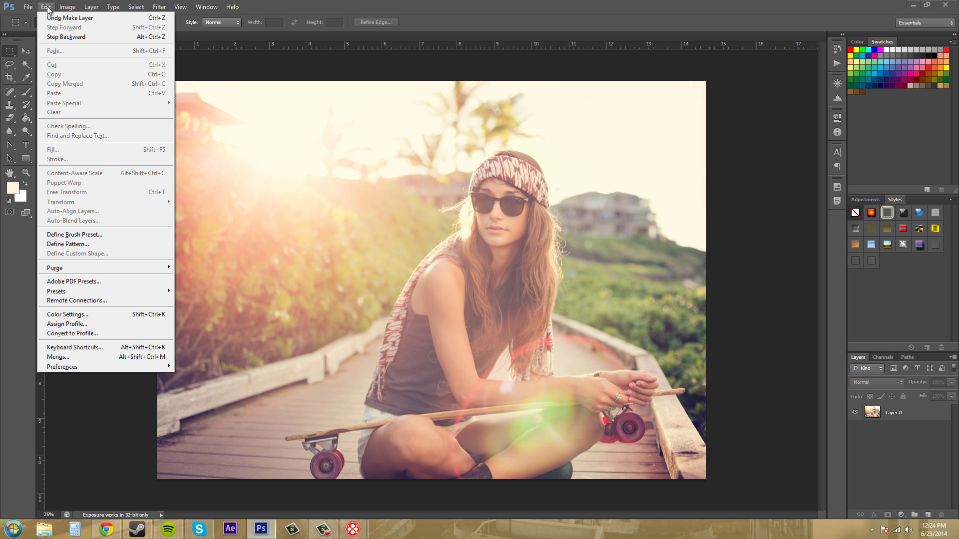
{"action": "mouse_move", "coordinate": [139, 367]}
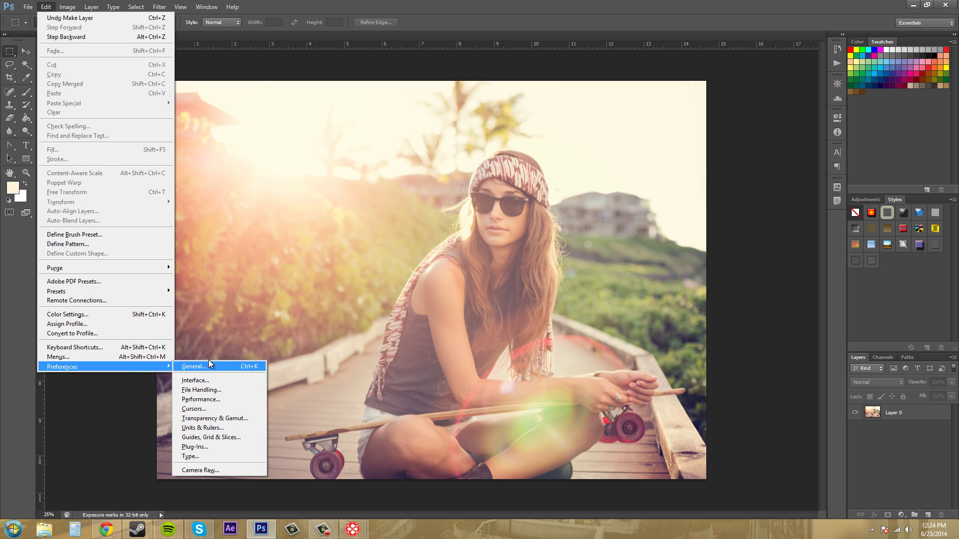
{"action": "left_click", "coordinate": [201, 409]}
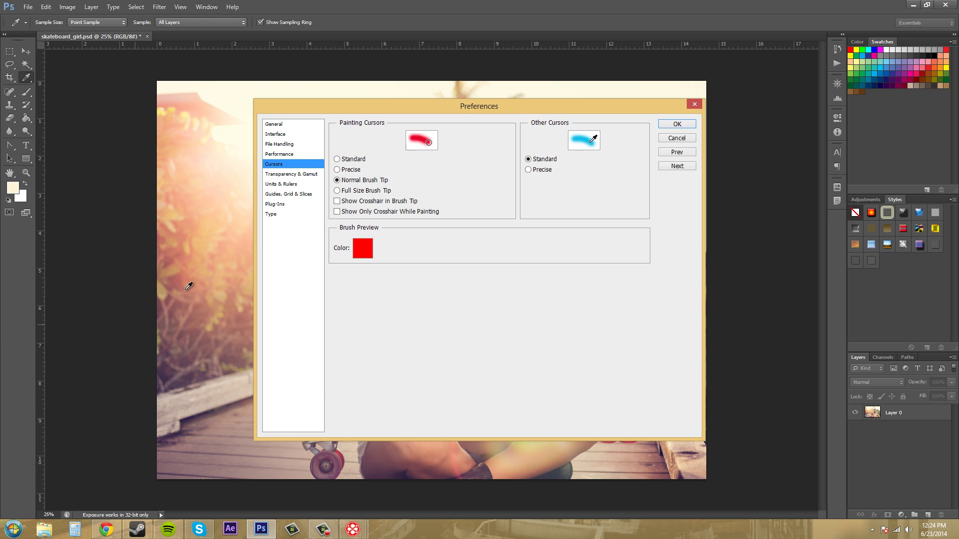
{"action": "left_click_drag", "start_coordinate": [549, 105], "coordinate": [537, 128]}
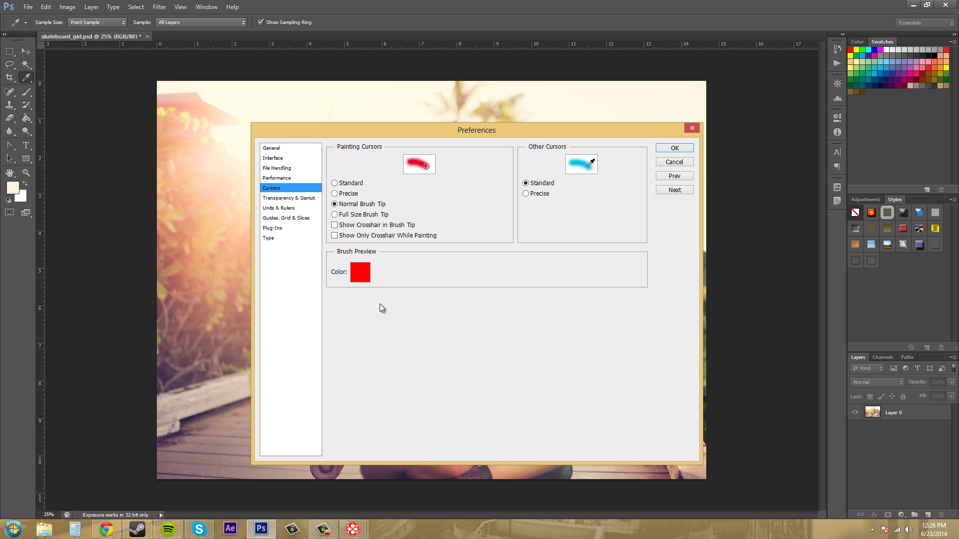
Try a muted pink, then a greener brush preview colour, and cancel to keep red
{"action": "left_click", "coordinate": [362, 269]}
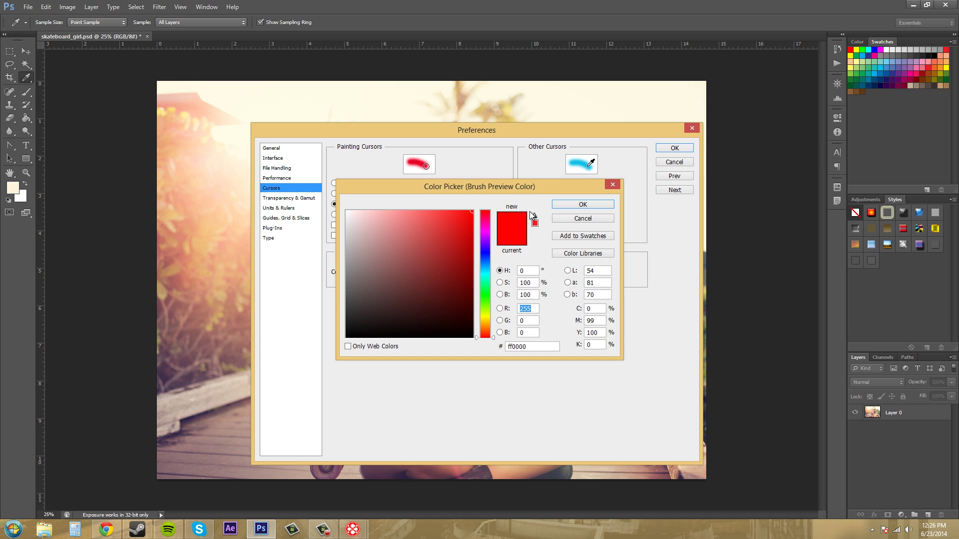
{"action": "left_click", "coordinate": [395, 239]}
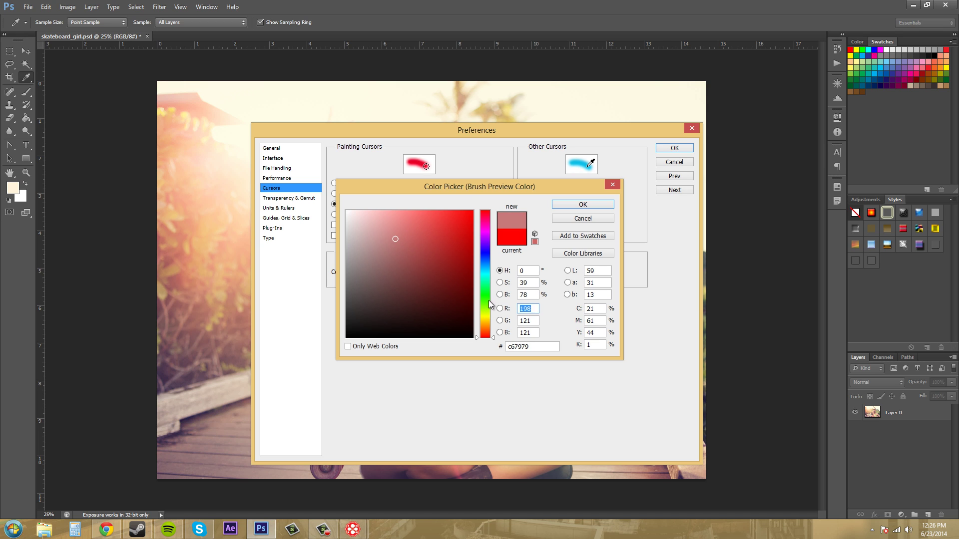
{"action": "left_click_drag", "start_coordinate": [489, 312], "coordinate": [494, 286]}
{"action": "left_click", "coordinate": [592, 218]}
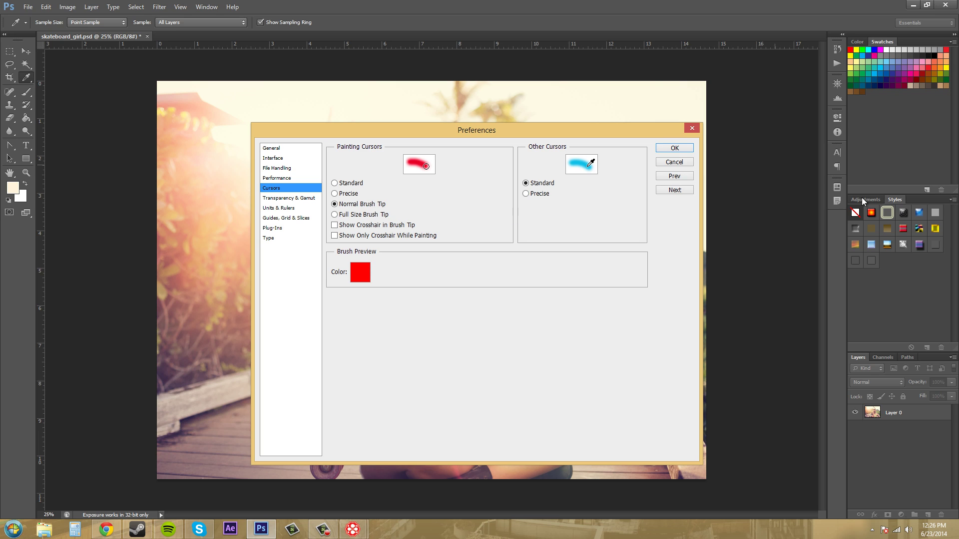
Review the Transparency & Gamut page's Medium grid and Light colours, then close Preferences
{"action": "left_click", "coordinate": [322, 530]}
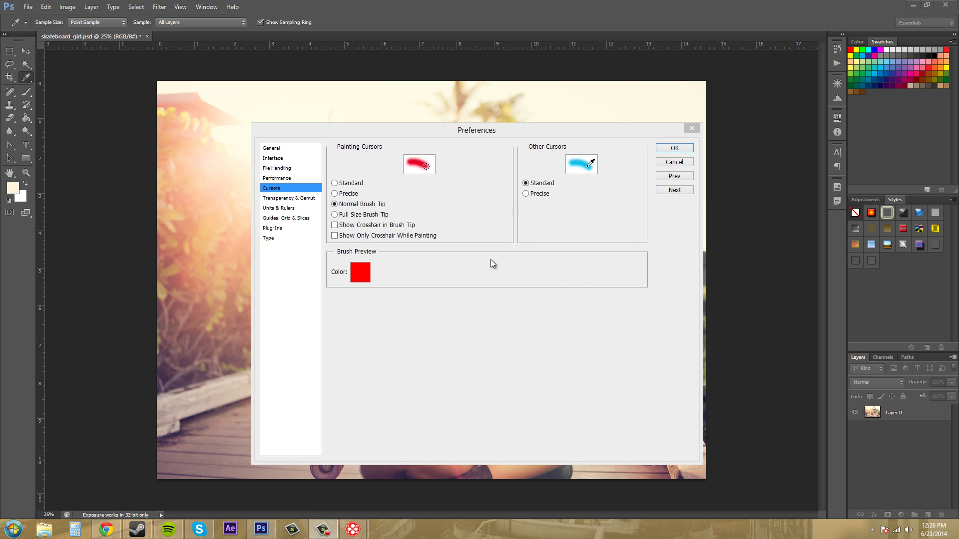
{"action": "left_click", "coordinate": [289, 201]}
{"action": "left_click", "coordinate": [288, 200]}
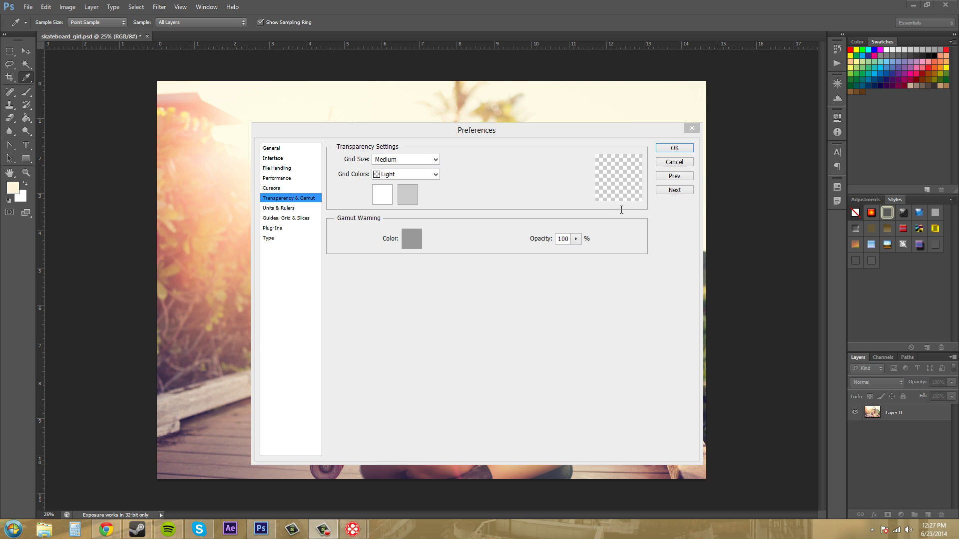
{"action": "left_click", "coordinate": [692, 126]}
Switch to the Rectangular Marquee and hide Layer 0 to reveal the transparency checkerboard
{"action": "key", "text": "m"}
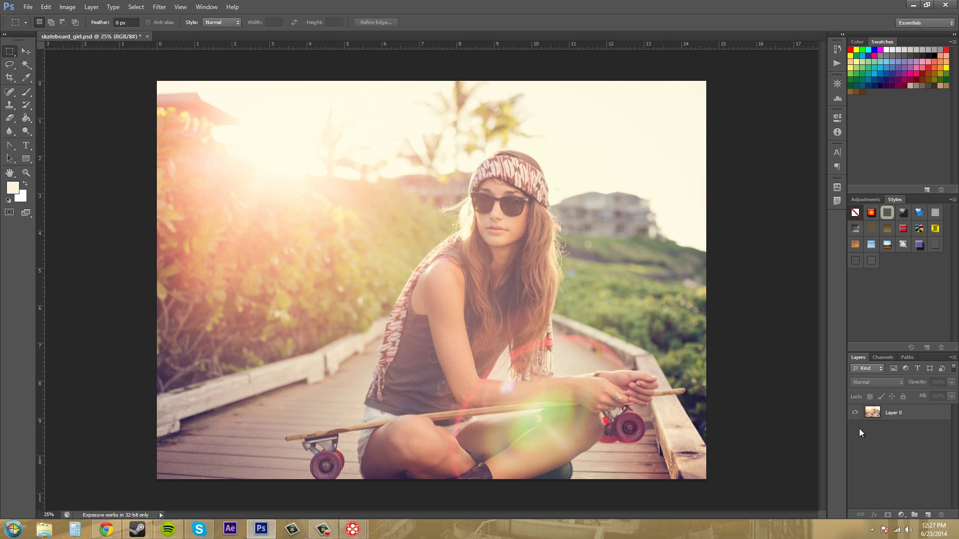
{"action": "left_click", "coordinate": [854, 412]}
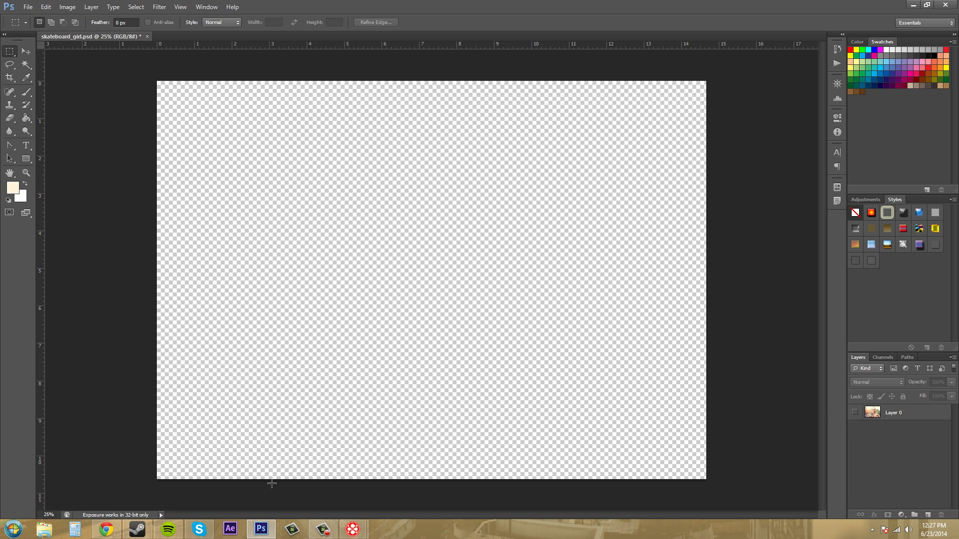
{"action": "left_click", "coordinate": [28, 7]}
Reopen Preferences on Transparency & Gamut and move the dialog off the canvas
{"action": "mouse_move", "coordinate": [46, 7]}
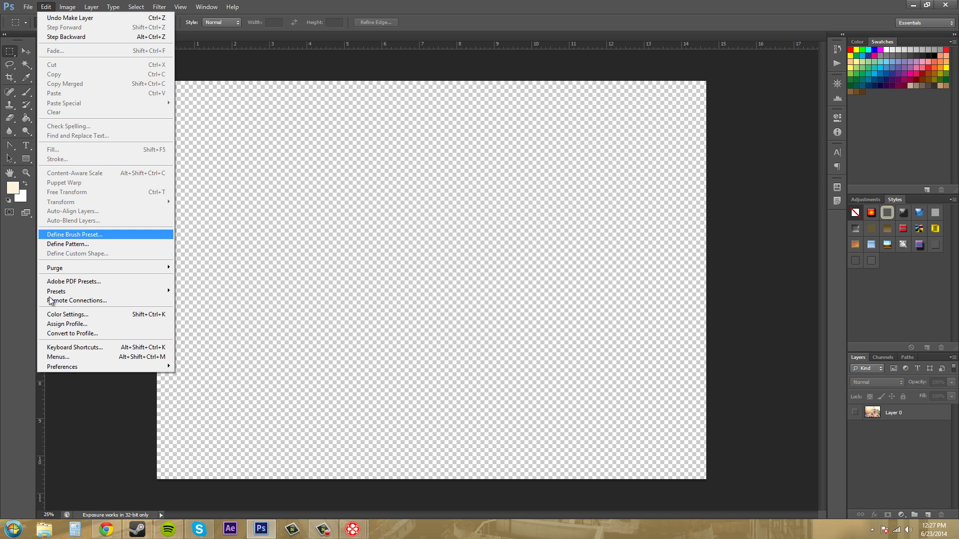
{"action": "mouse_move", "coordinate": [138, 368]}
{"action": "left_click", "coordinate": [209, 418]}
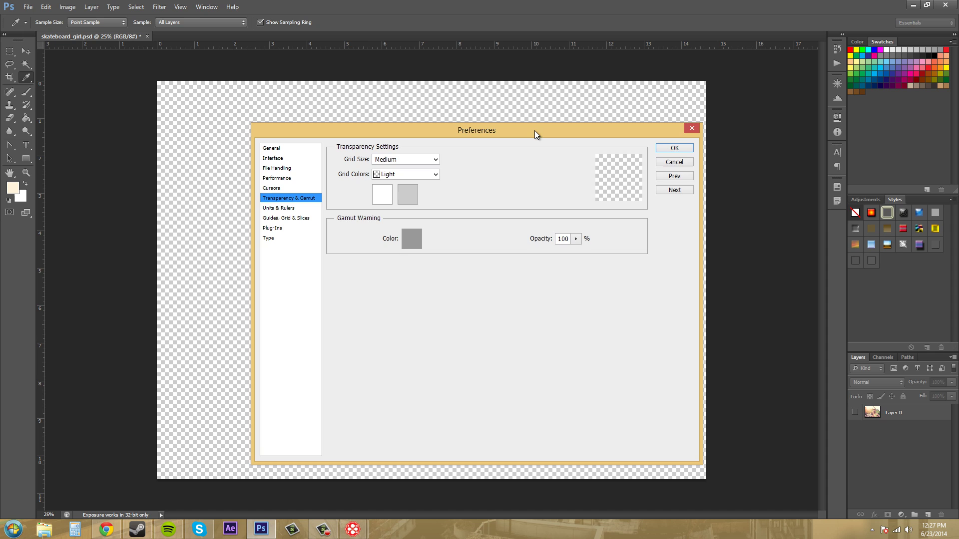
{"action": "left_click_drag", "start_coordinate": [534, 131], "coordinate": [726, 179]}
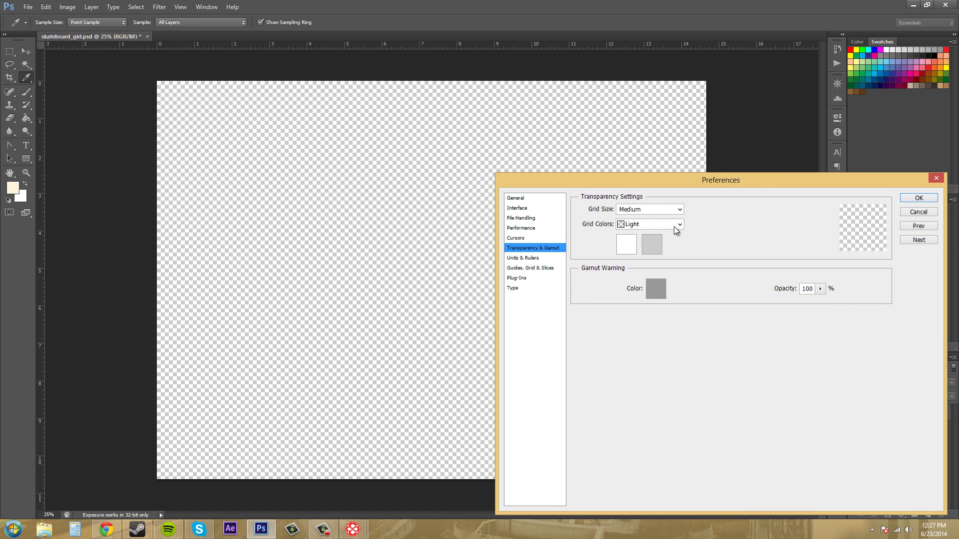
After trying Large and Dark, set the grid to Light colours with Medium squares
{"action": "left_click", "coordinate": [670, 210]}
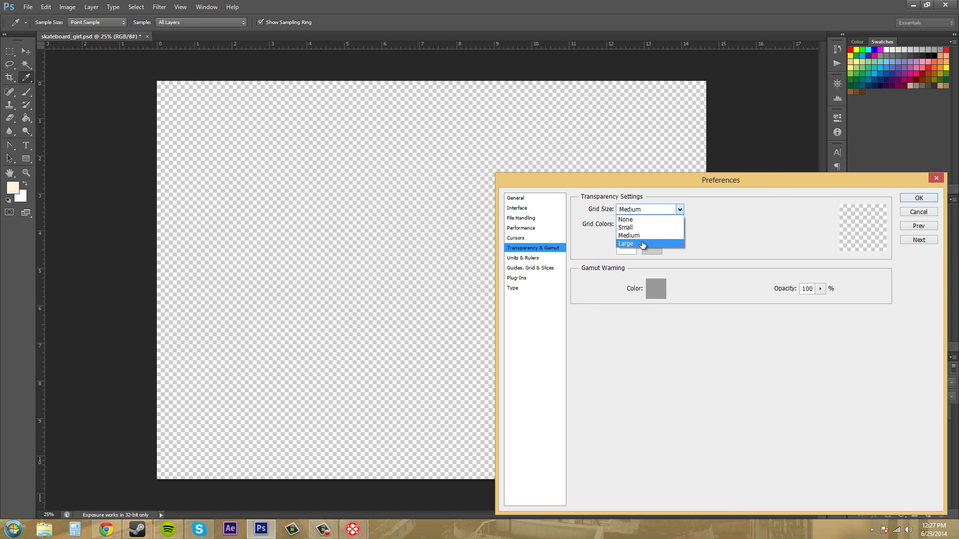
{"action": "left_click", "coordinate": [642, 244]}
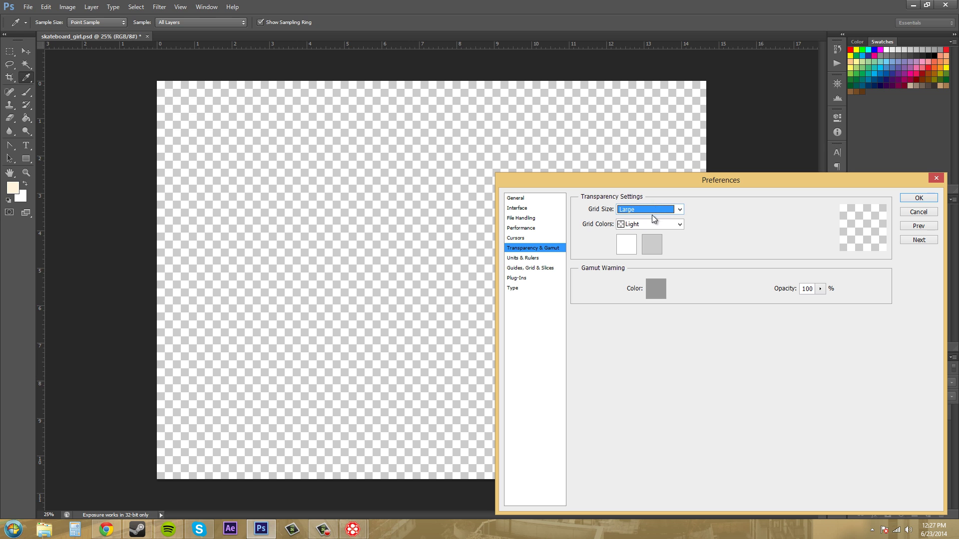
{"action": "left_click", "coordinate": [655, 224]}
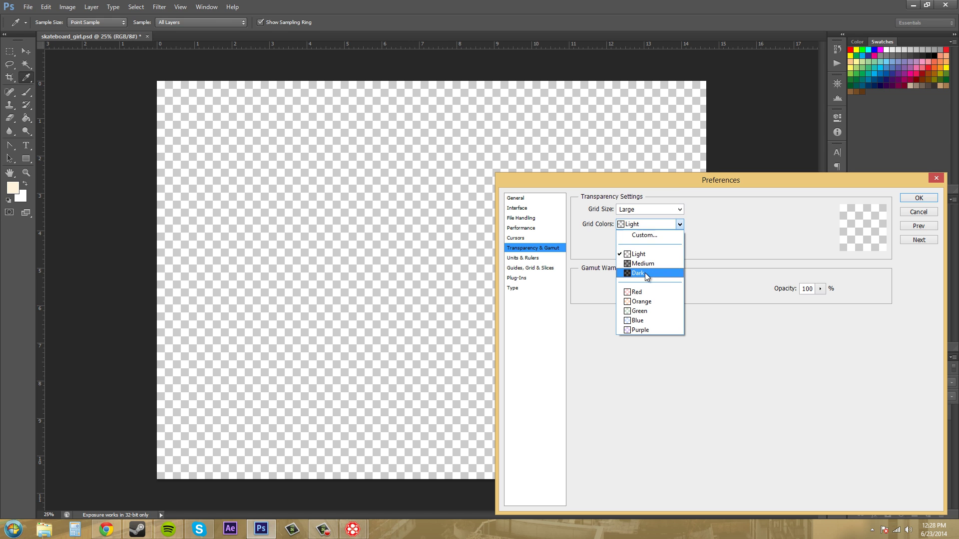
{"action": "left_click", "coordinate": [644, 273]}
{"action": "left_click", "coordinate": [648, 225]}
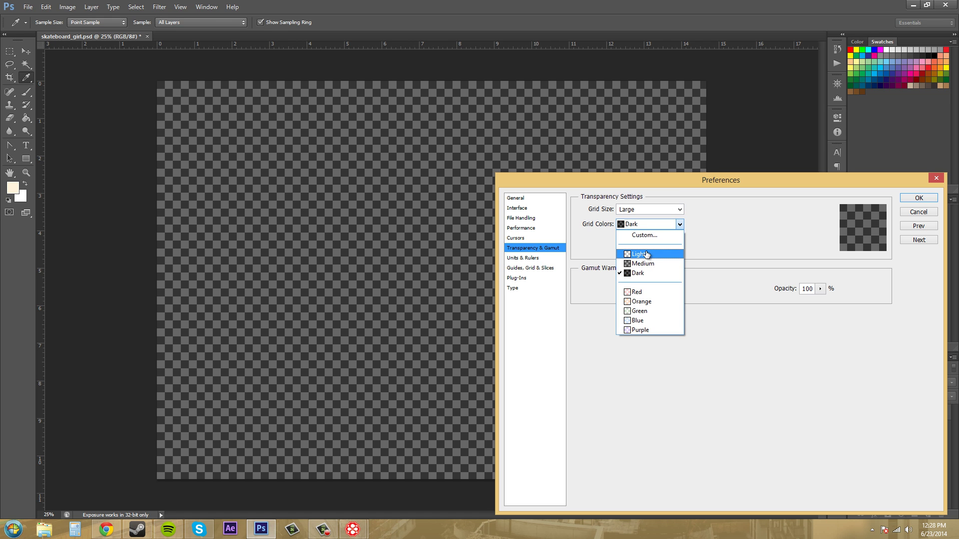
{"action": "left_click", "coordinate": [644, 252]}
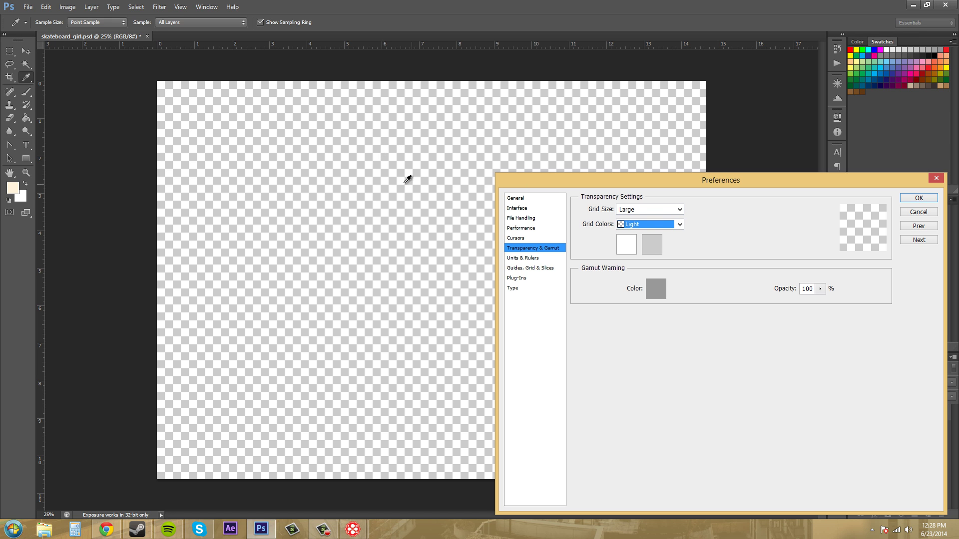
{"action": "left_click", "coordinate": [653, 213]}
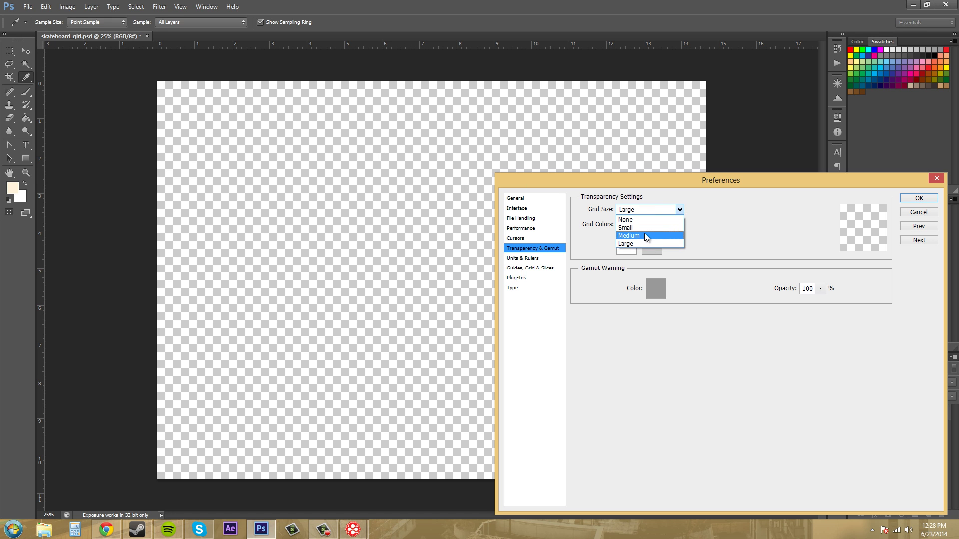
{"action": "left_click", "coordinate": [644, 234]}
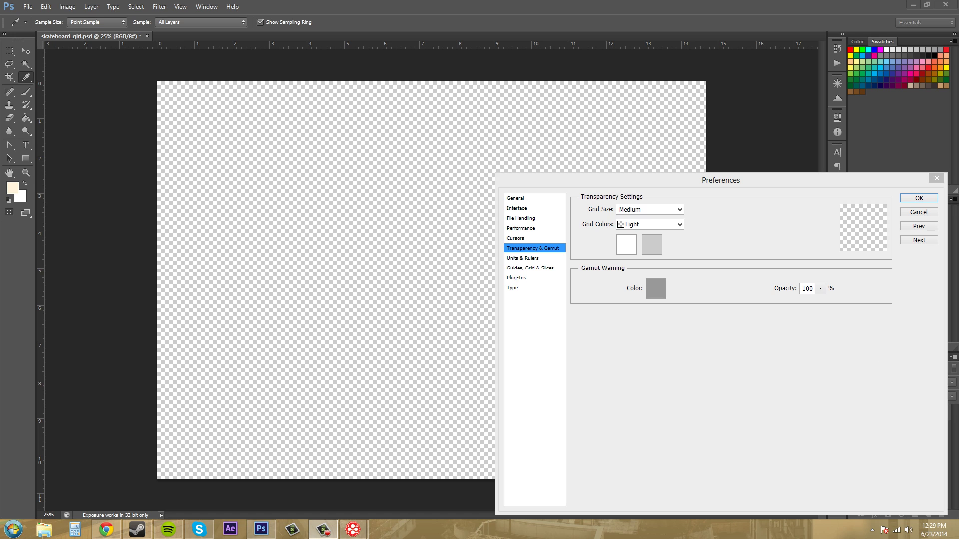
Show the Units & Rulers page, move the dialog up-left, and check the type units
{"action": "left_click", "coordinate": [529, 261]}
{"action": "left_click", "coordinate": [528, 259]}
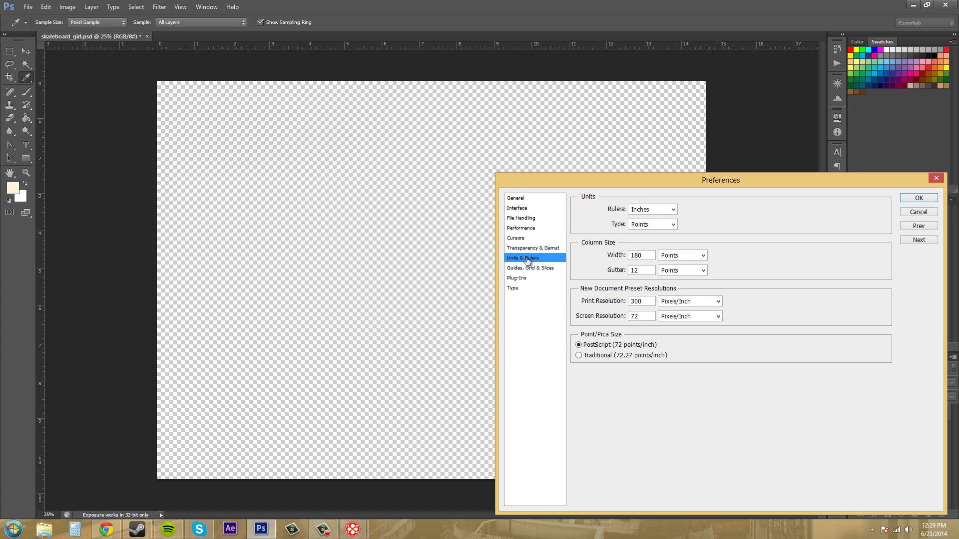
{"action": "left_click_drag", "start_coordinate": [749, 182], "coordinate": [672, 154]}
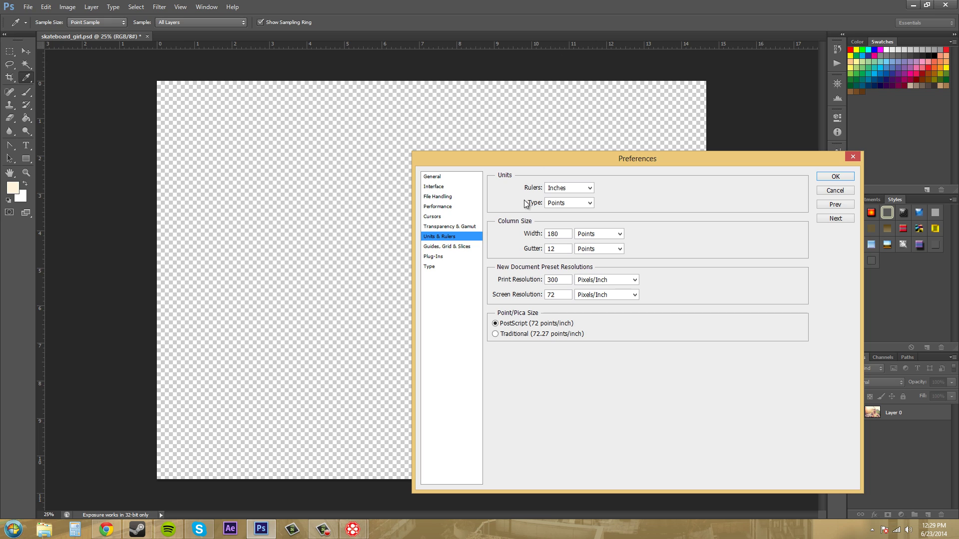
{"action": "left_click", "coordinate": [581, 206]}
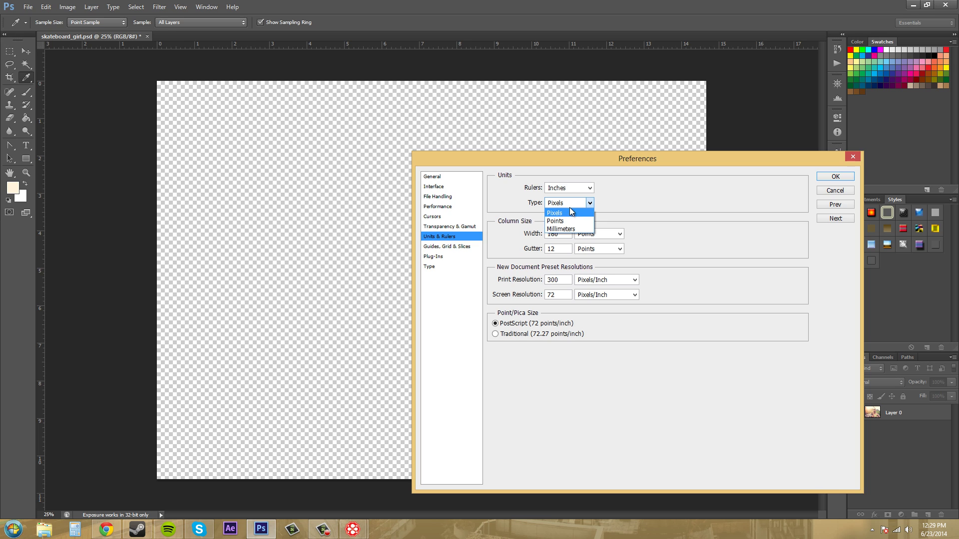
Try Centimeters and then Pixels as the ruler units
{"action": "left_click", "coordinate": [570, 188]}
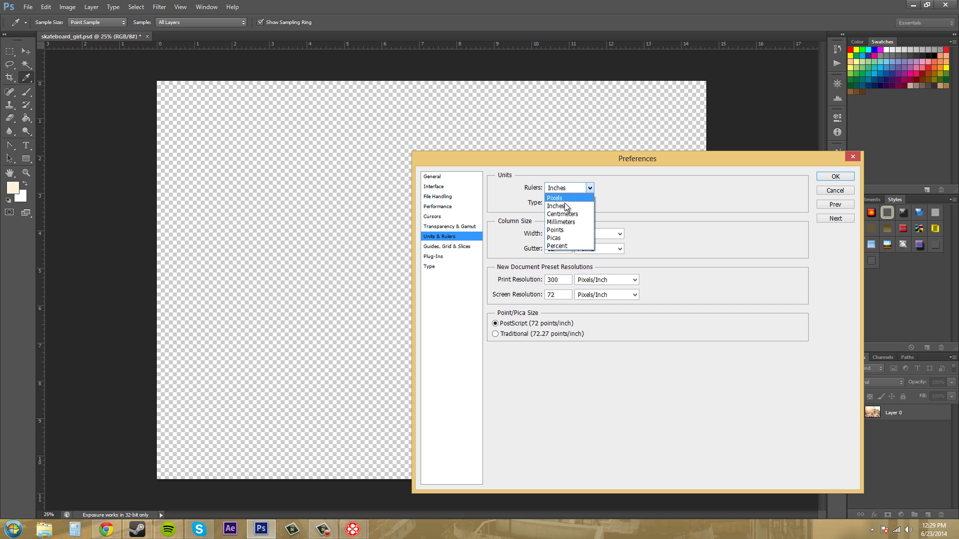
{"action": "left_click", "coordinate": [566, 213]}
{"action": "left_click", "coordinate": [568, 188]}
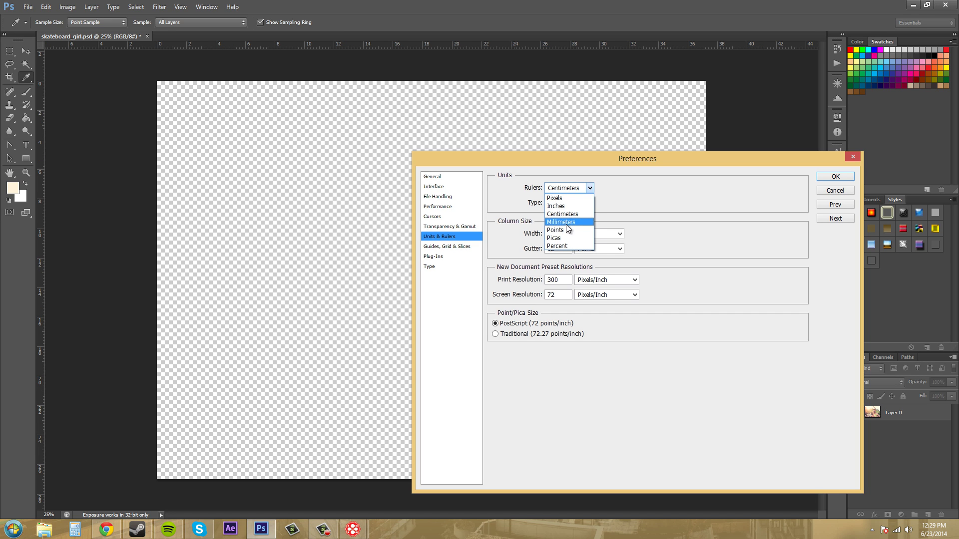
{"action": "left_click", "coordinate": [566, 198]}
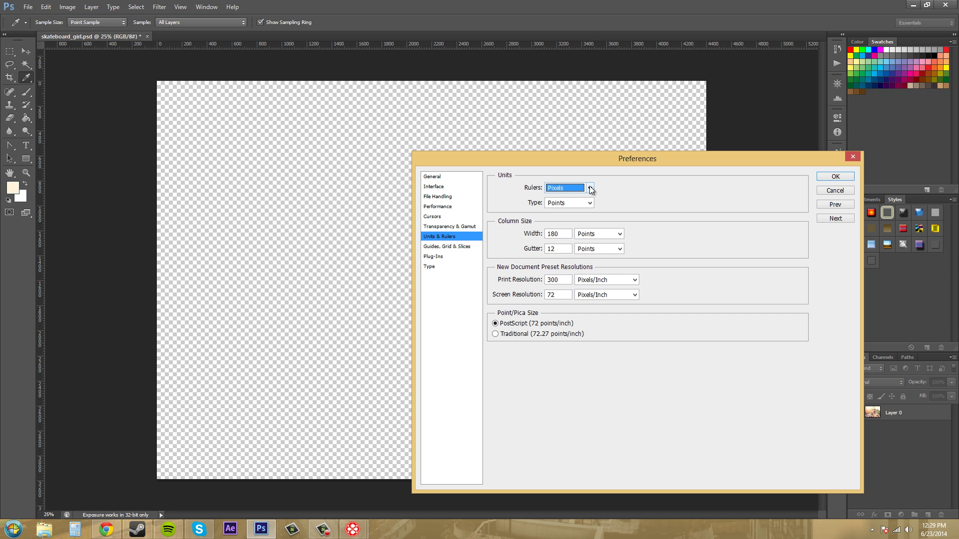
{"action": "left_click", "coordinate": [591, 187]}
{"action": "left_click", "coordinate": [568, 208]}
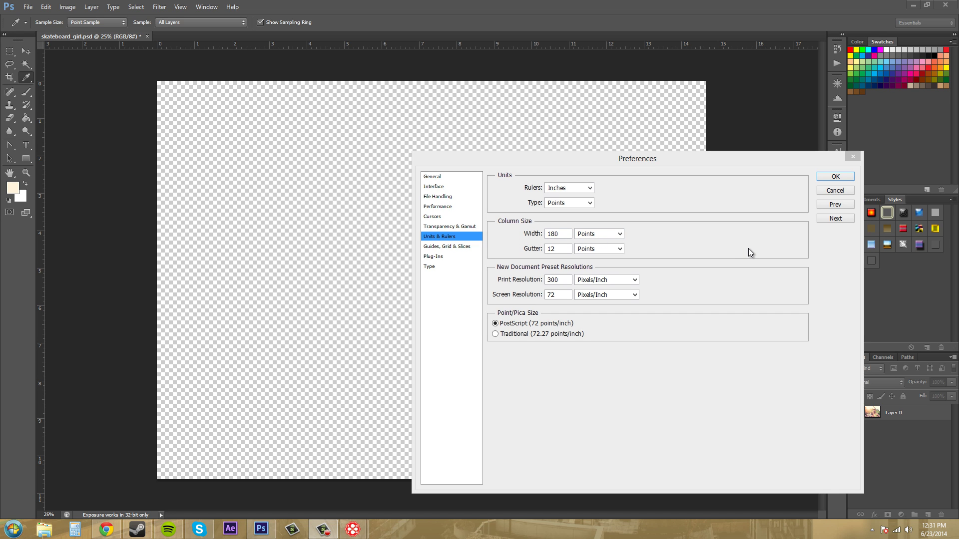
{"action": "left_click", "coordinate": [618, 234]}
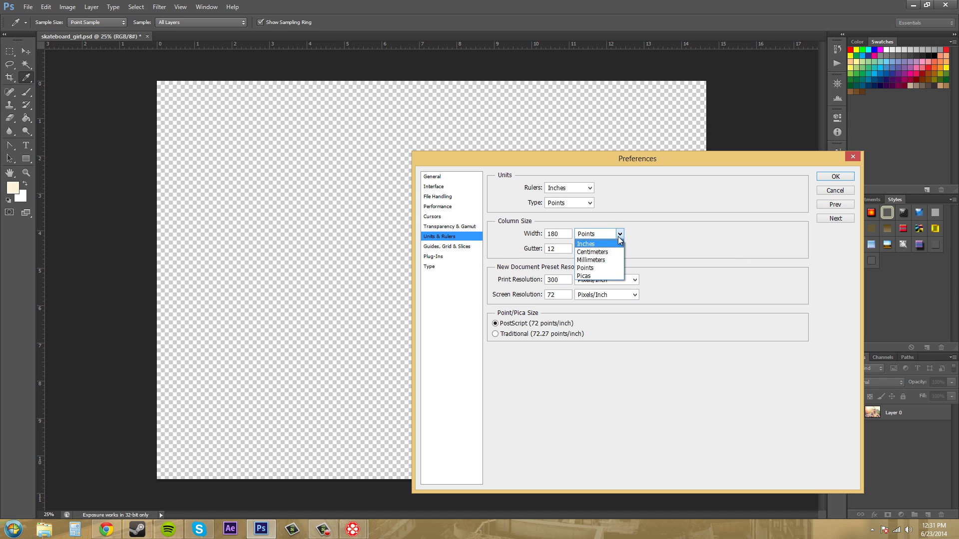
{"action": "left_click", "coordinate": [674, 237]}
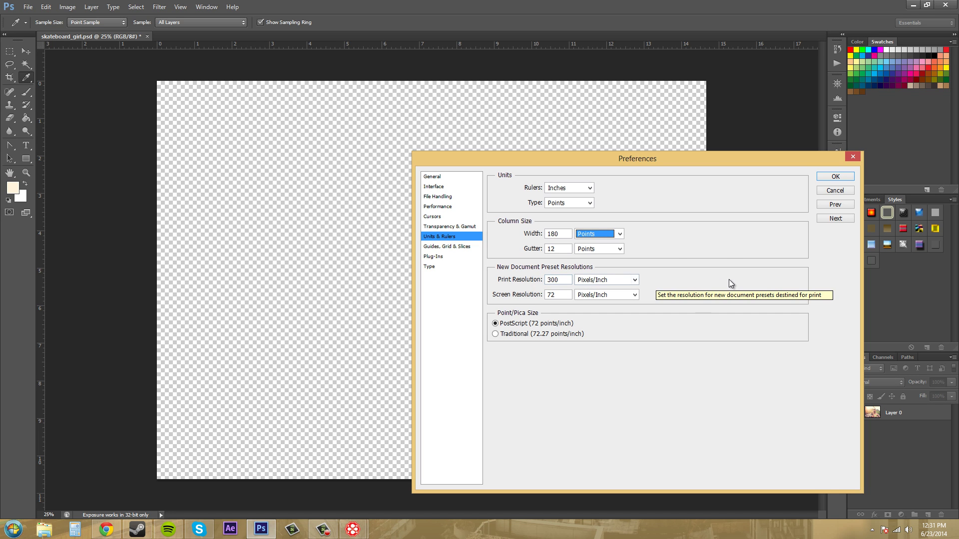
{"action": "left_click", "coordinate": [572, 249]}
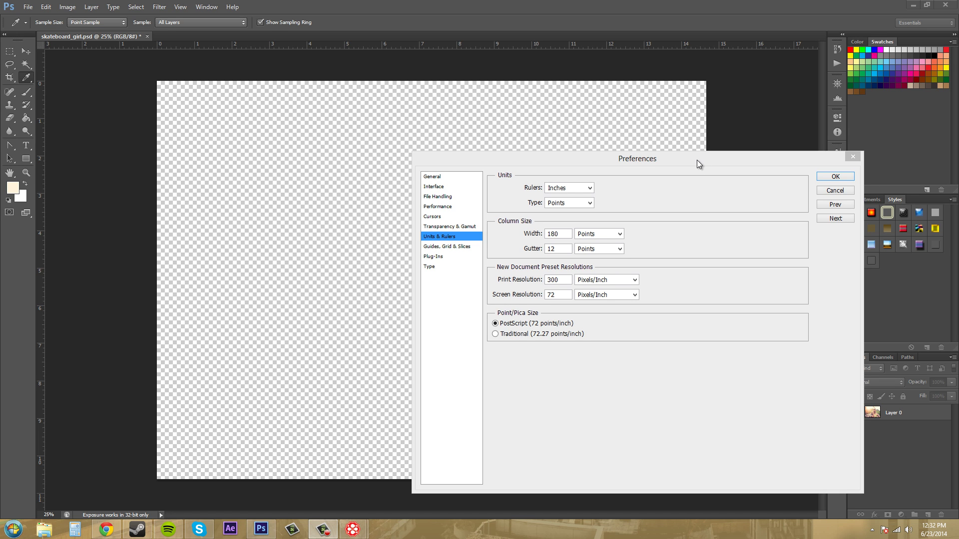
Centre the dialog and browse Plug-Ins and Type, ending on Guides, Grid & Slices
{"action": "left_click_drag", "start_coordinate": [697, 160], "coordinate": [557, 152]}
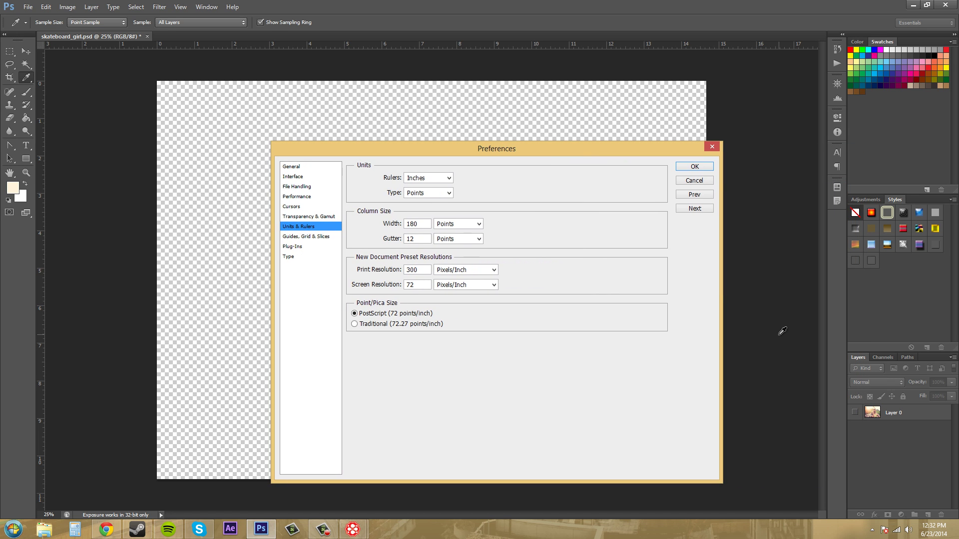
{"action": "left_click", "coordinate": [293, 247]}
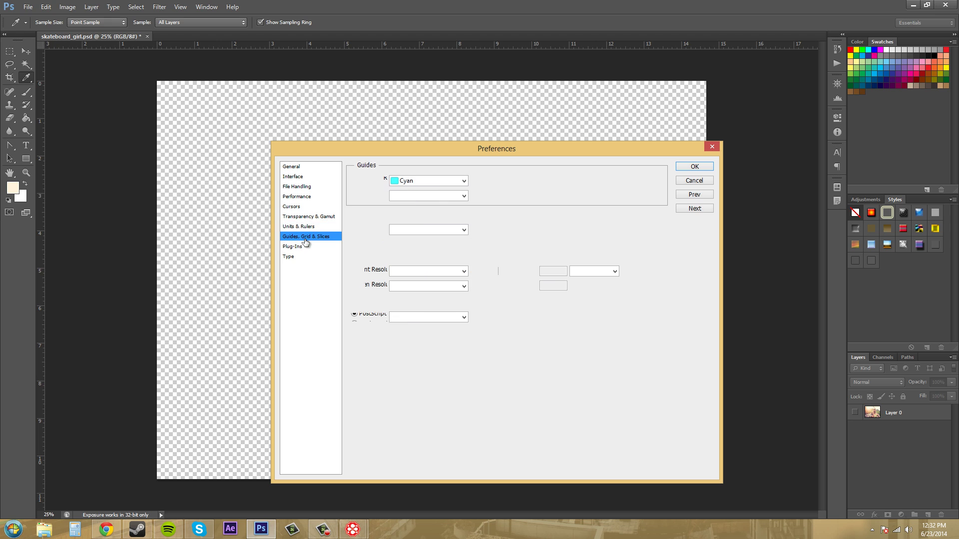
{"action": "left_click", "coordinate": [289, 257]}
{"action": "left_click", "coordinate": [292, 248]}
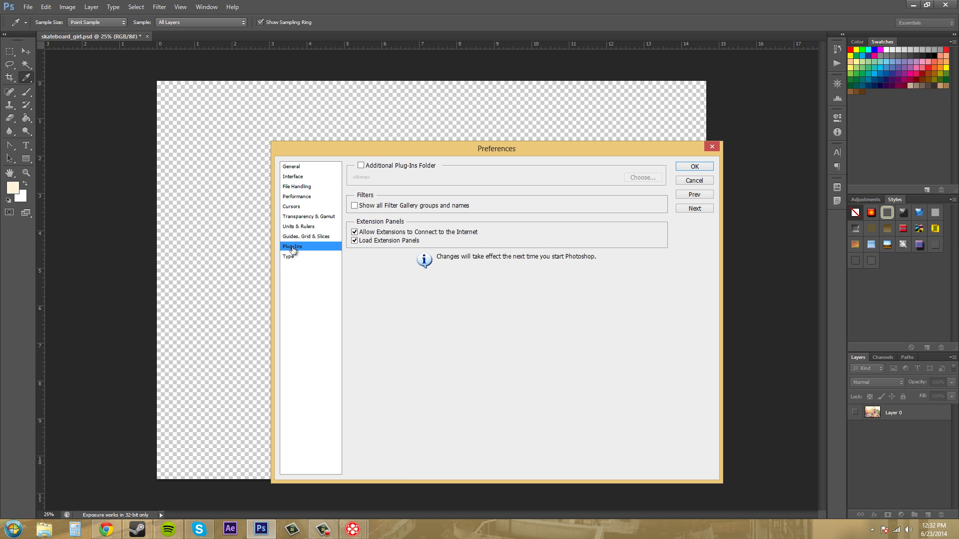
{"action": "left_click", "coordinate": [295, 240]}
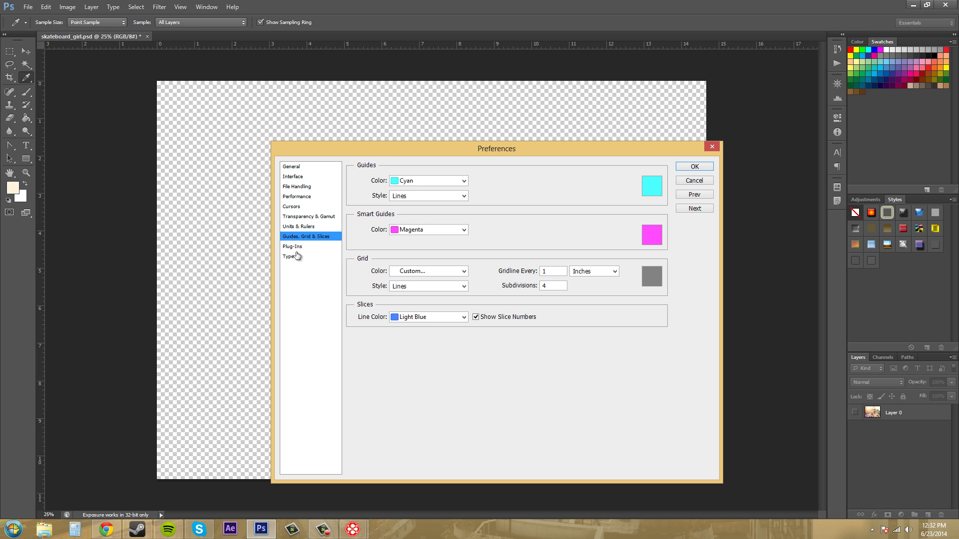